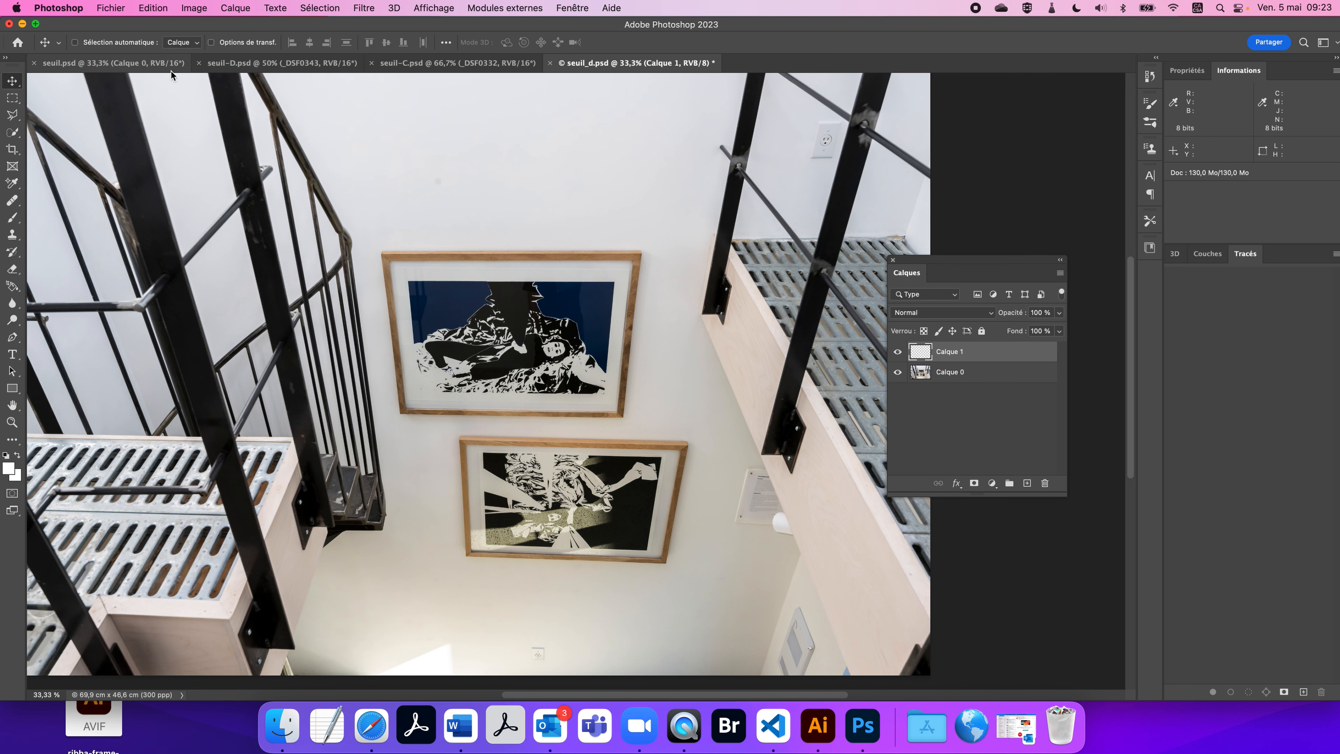
- Copy the whole black-and-white artwork from seuil-D.psd and return to the stairwell photo seuil_d.psd
{"action": "left_click", "coordinate": [408, 64]}
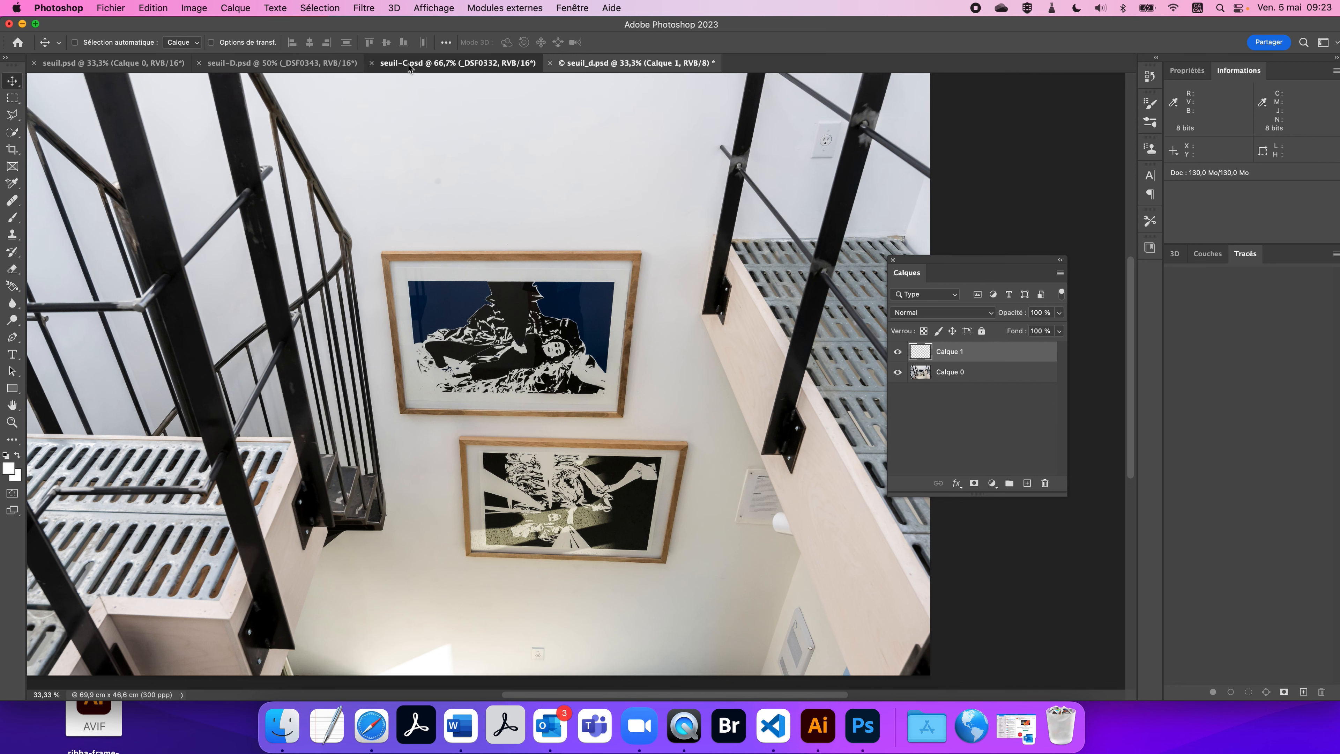
{"action": "left_click", "coordinate": [303, 57]}
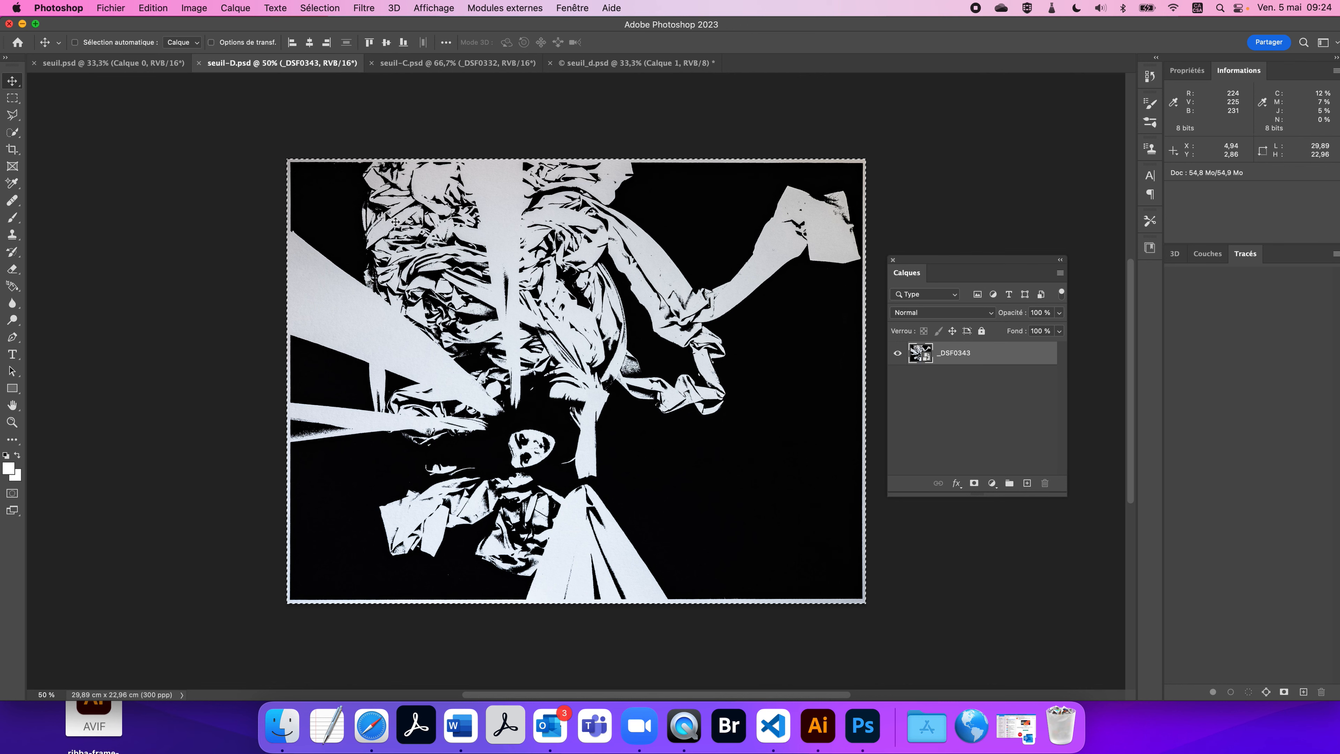
{"action": "left_click", "coordinate": [601, 68]}
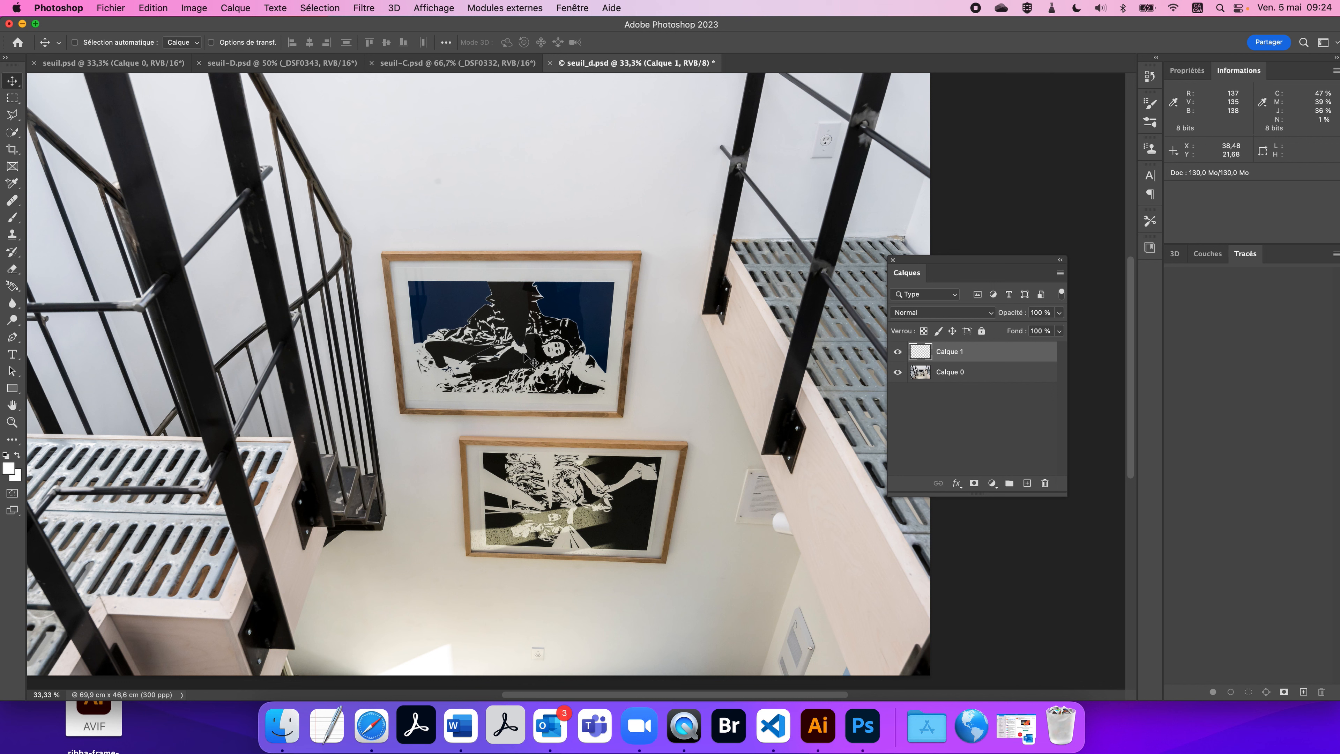
{"action": "left_click", "coordinate": [1026, 484]}
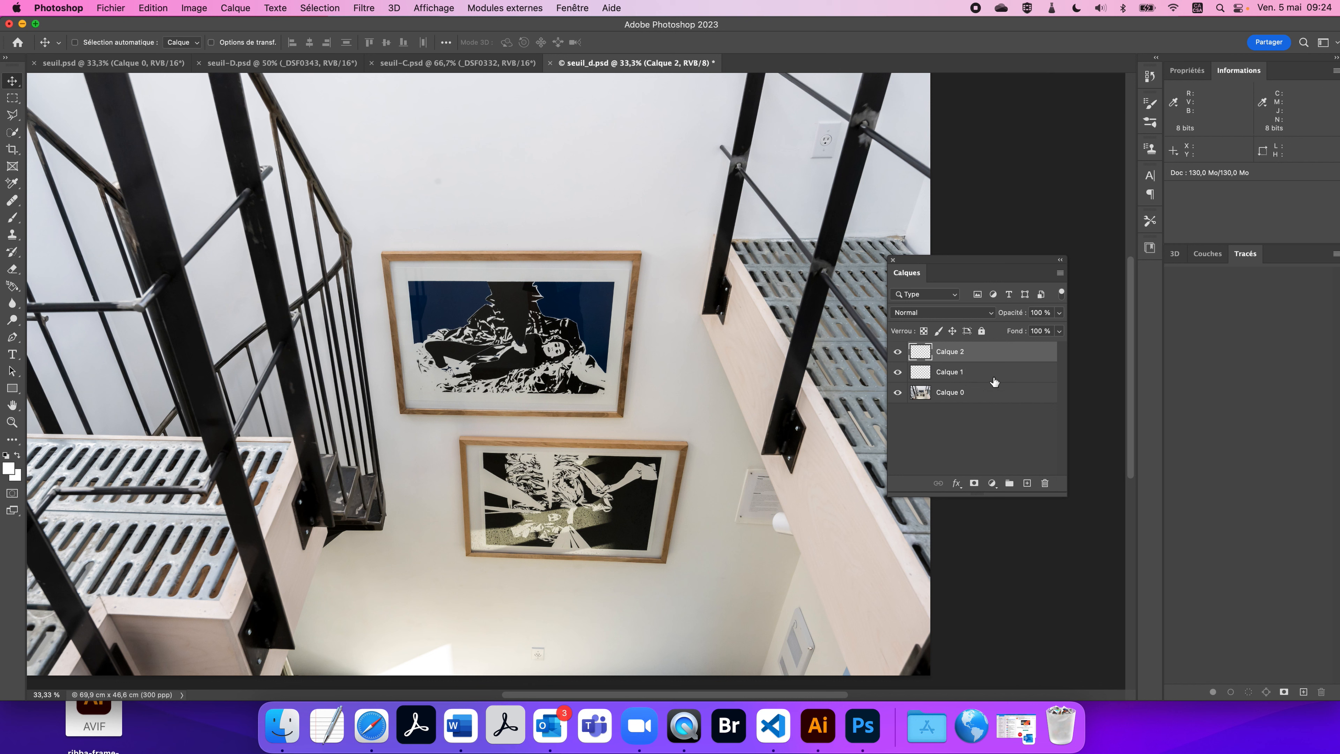
{"action": "left_click", "coordinate": [1047, 484]}
{"action": "left_click", "coordinate": [734, 254]}
- Rename the empty layer above Calque 0 as retouche
{"action": "double_click", "coordinate": [945, 351]}
{"action": "type", "text": "retouche"}
{"action": "key", "text": "Return"}
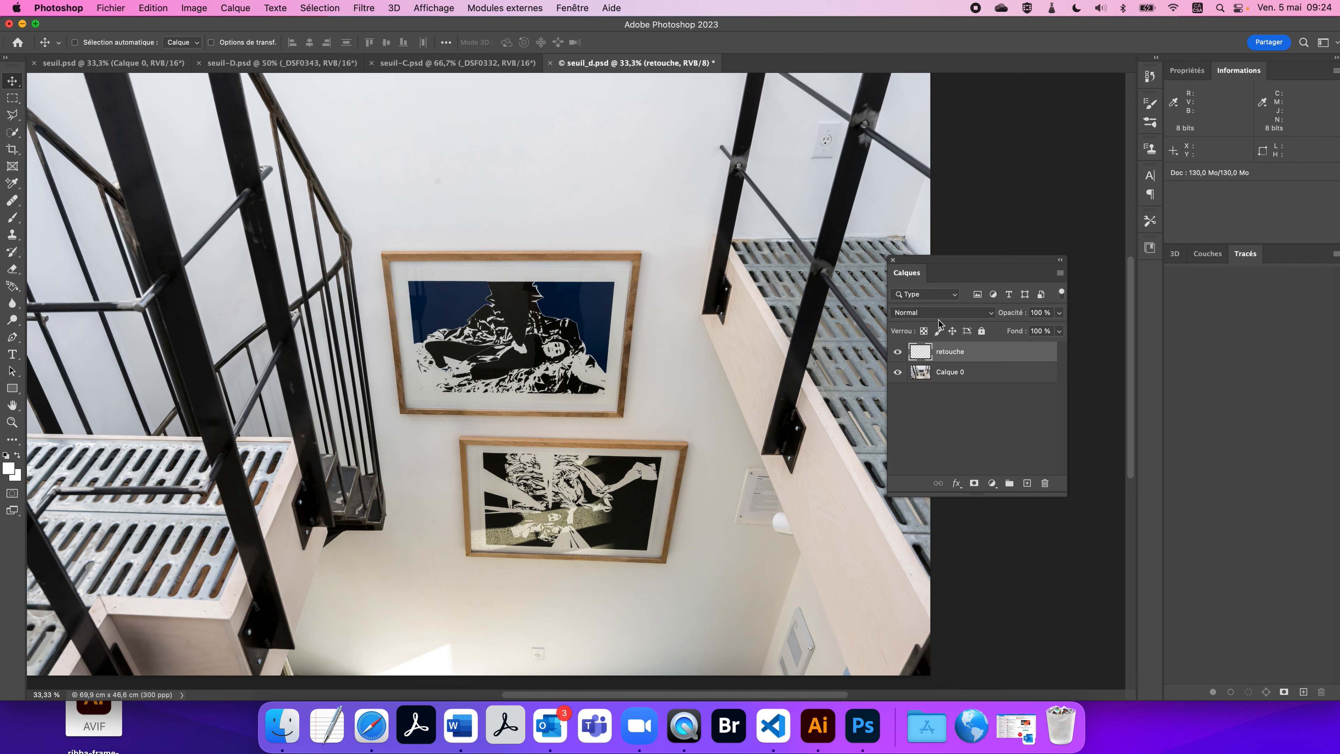
- Open the Vanishing Point filter (Point de fuite) and delete the existing perspective plane on the lower frame
{"action": "left_click", "coordinate": [358, 6]}
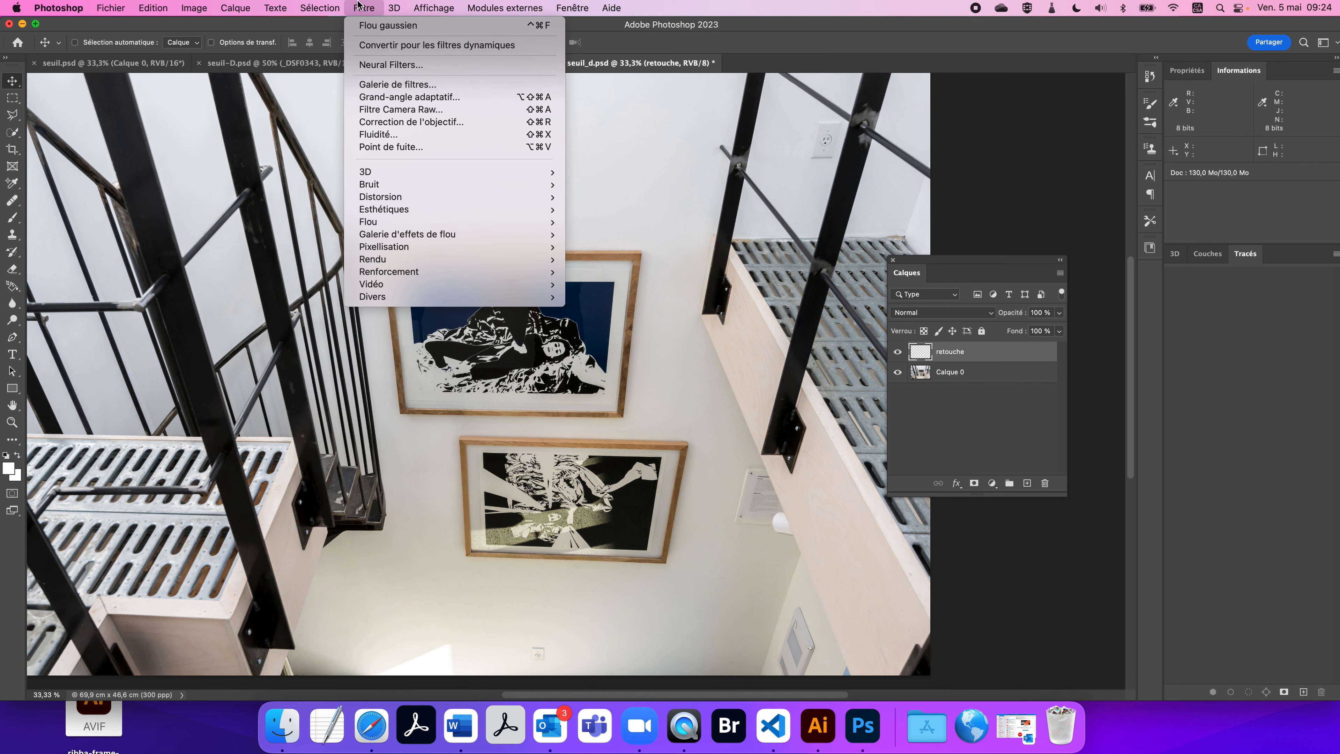
{"action": "left_click", "coordinate": [409, 147]}
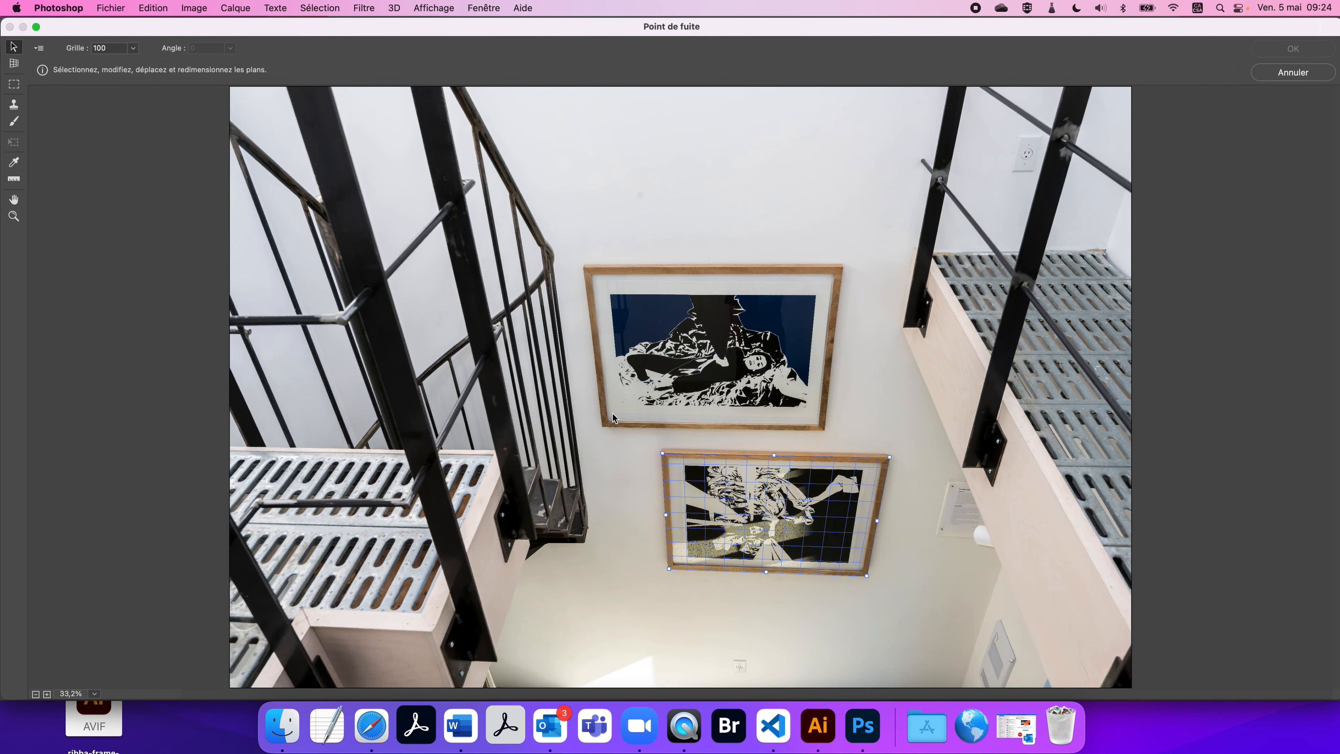
{"action": "key", "text": "BackSpace"}
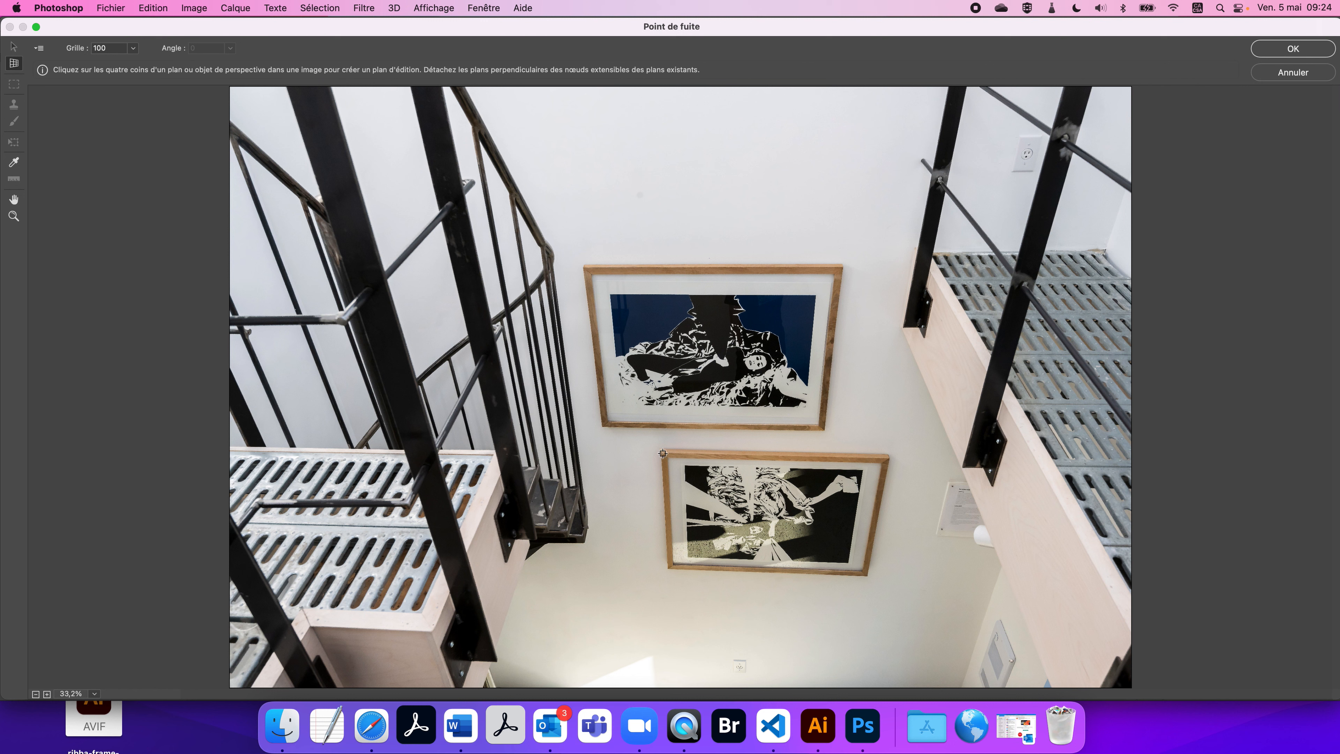
- Create a perspective plane from the four outer corners of the lower picture frame
{"action": "left_click", "coordinate": [663, 453]}
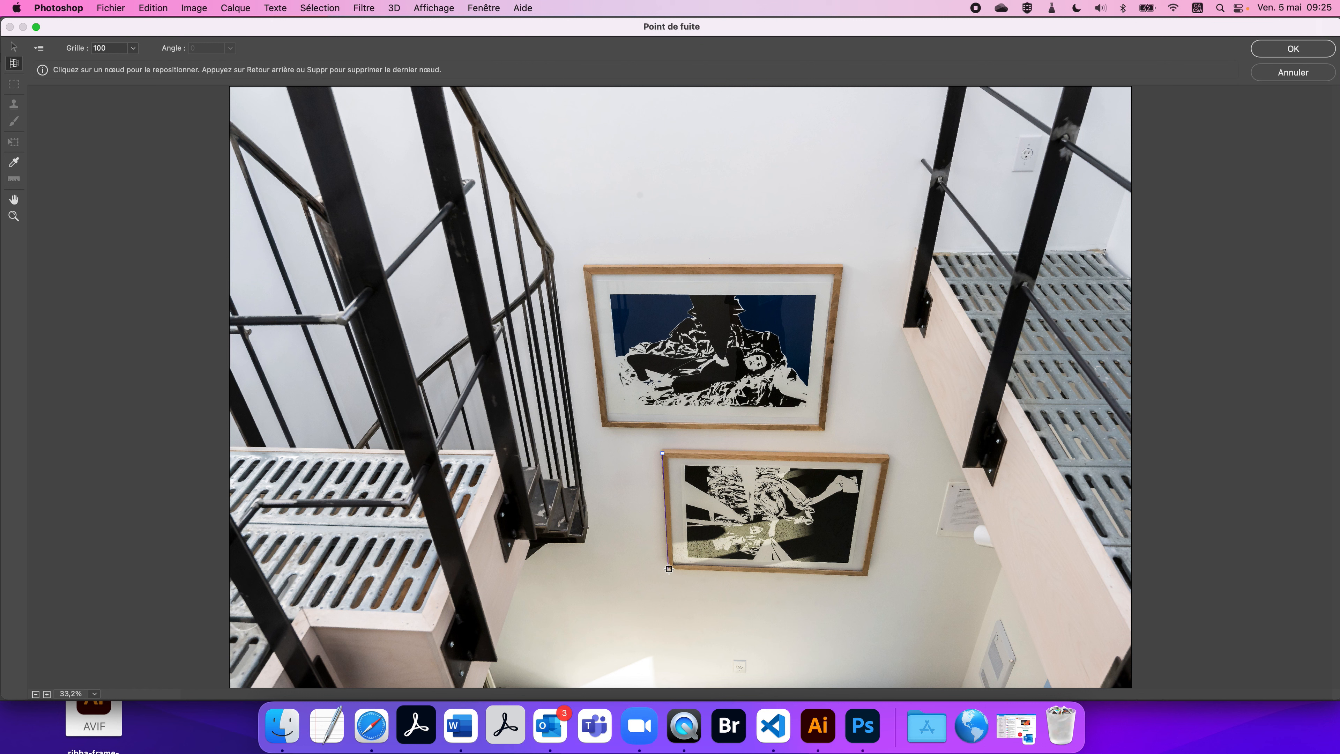
{"action": "left_click", "coordinate": [669, 569]}
{"action": "left_click", "coordinate": [866, 575]}
{"action": "left_click", "coordinate": [889, 457]}
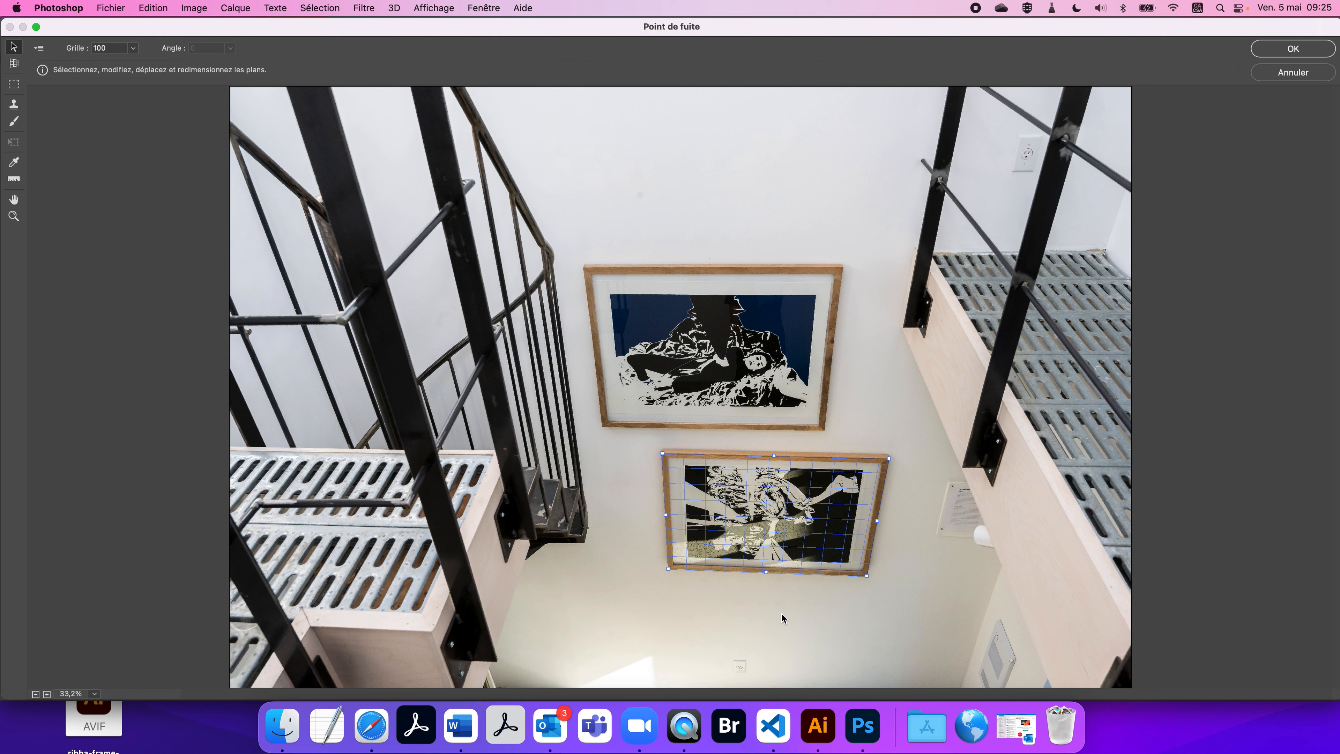
- Paste the copied artwork and scale it down to fit inside the lower frame's perspective plane
{"action": "key", "text": "alt"}
{"action": "key", "text": "super+v"}
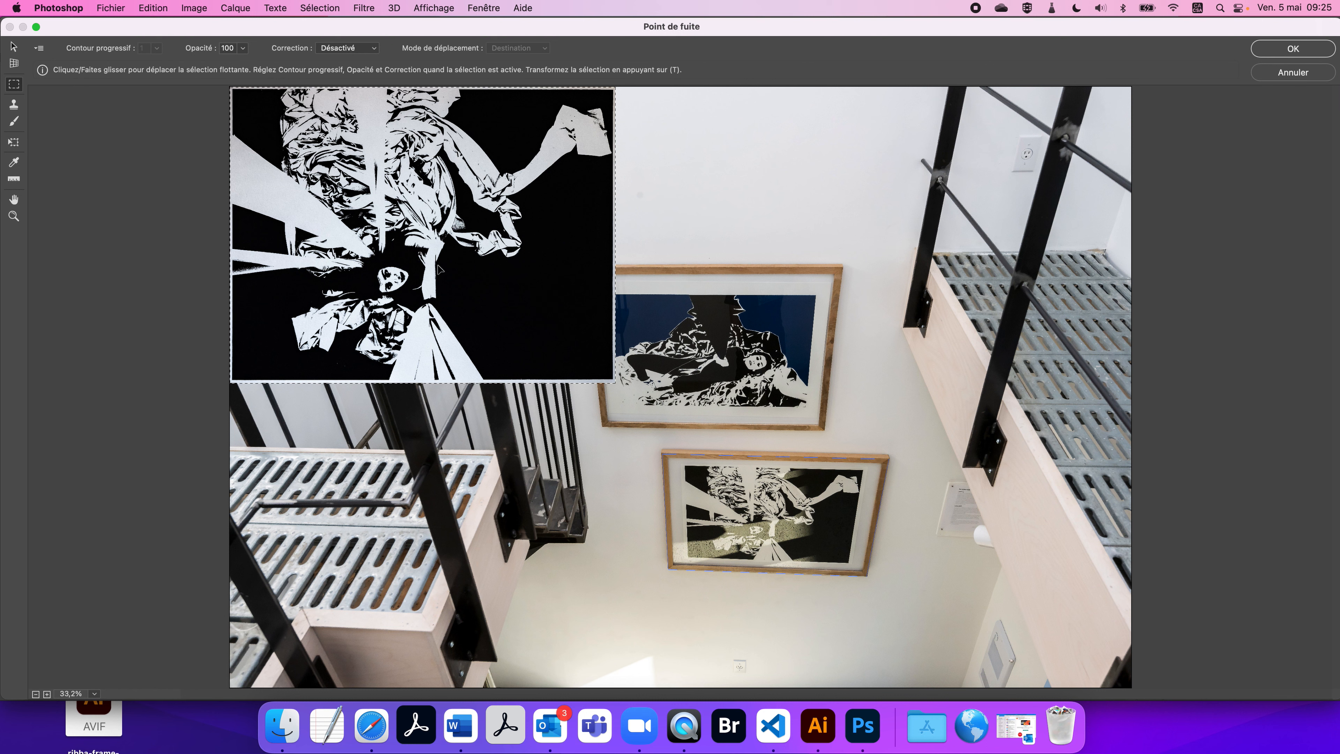
{"action": "left_click", "coordinate": [14, 143]}
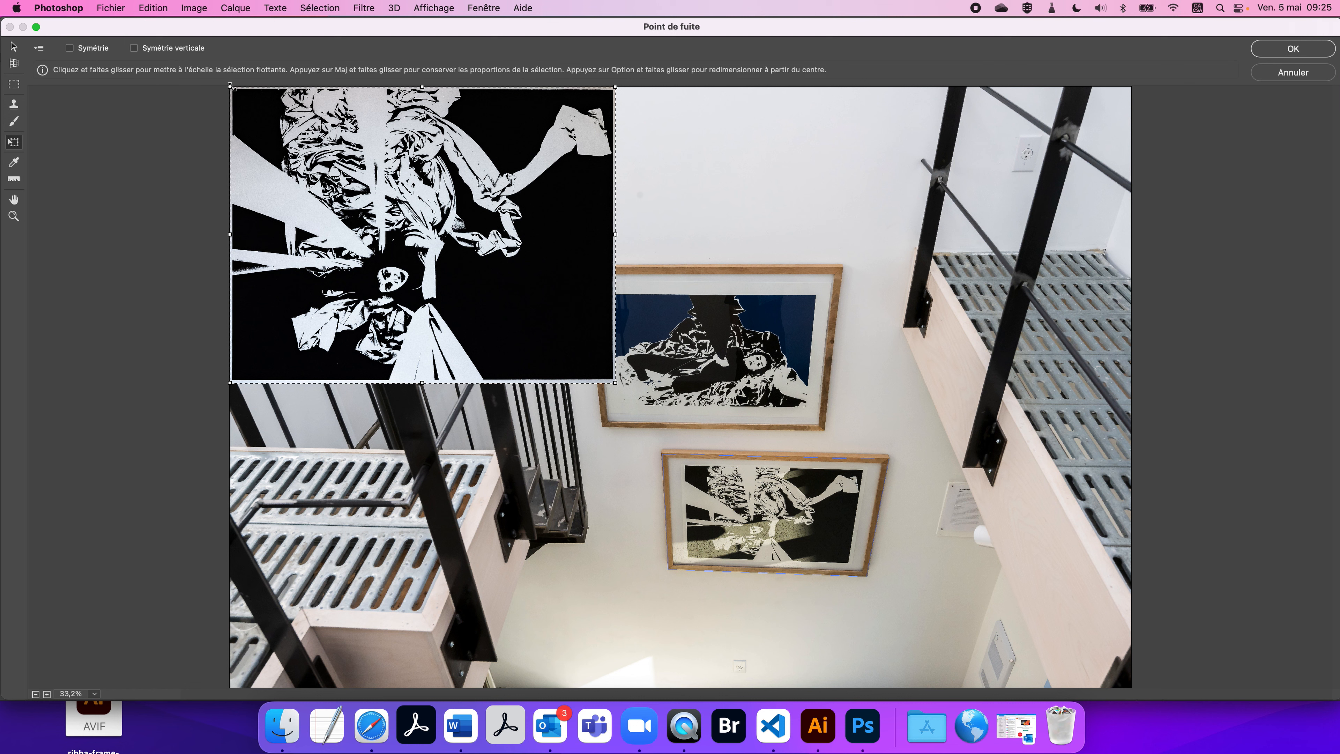
{"action": "left_click_drag", "start_coordinate": [230, 85], "coordinate": [333, 175]}
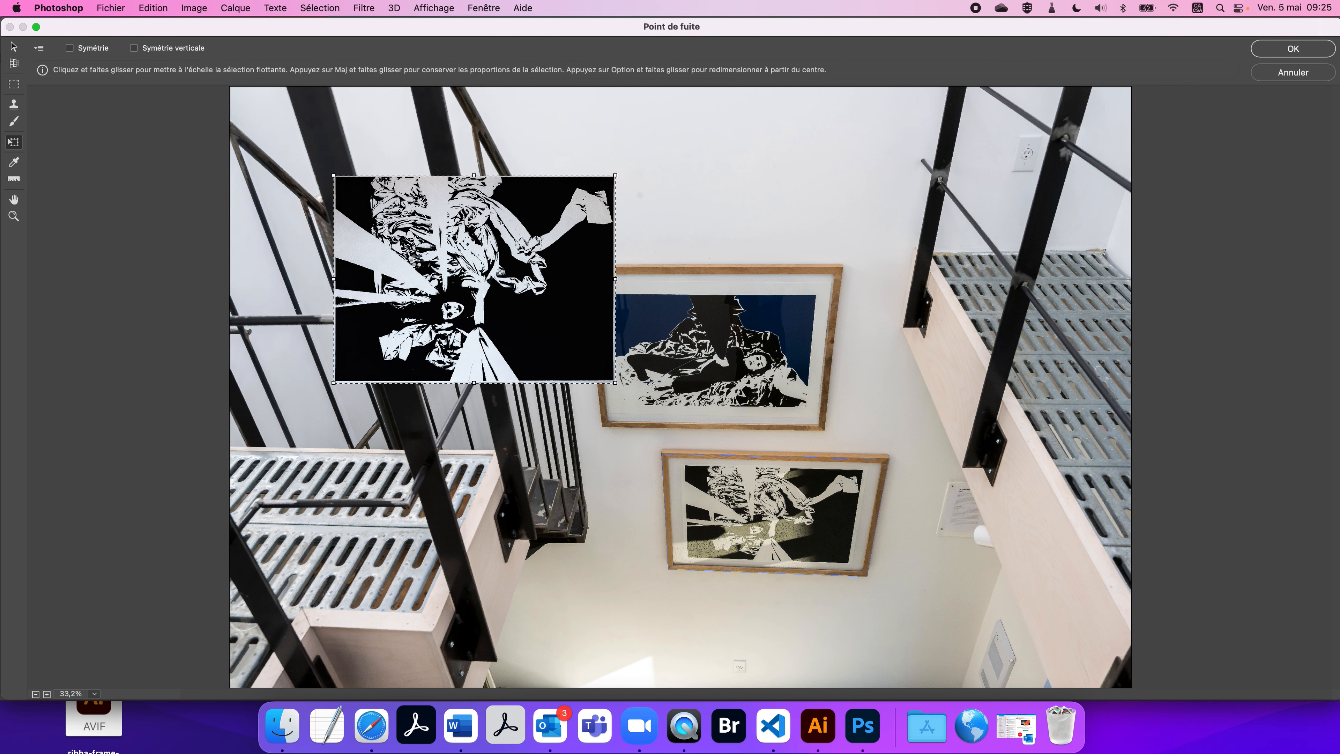
{"action": "left_click_drag", "start_coordinate": [423, 263], "coordinate": [823, 549]}
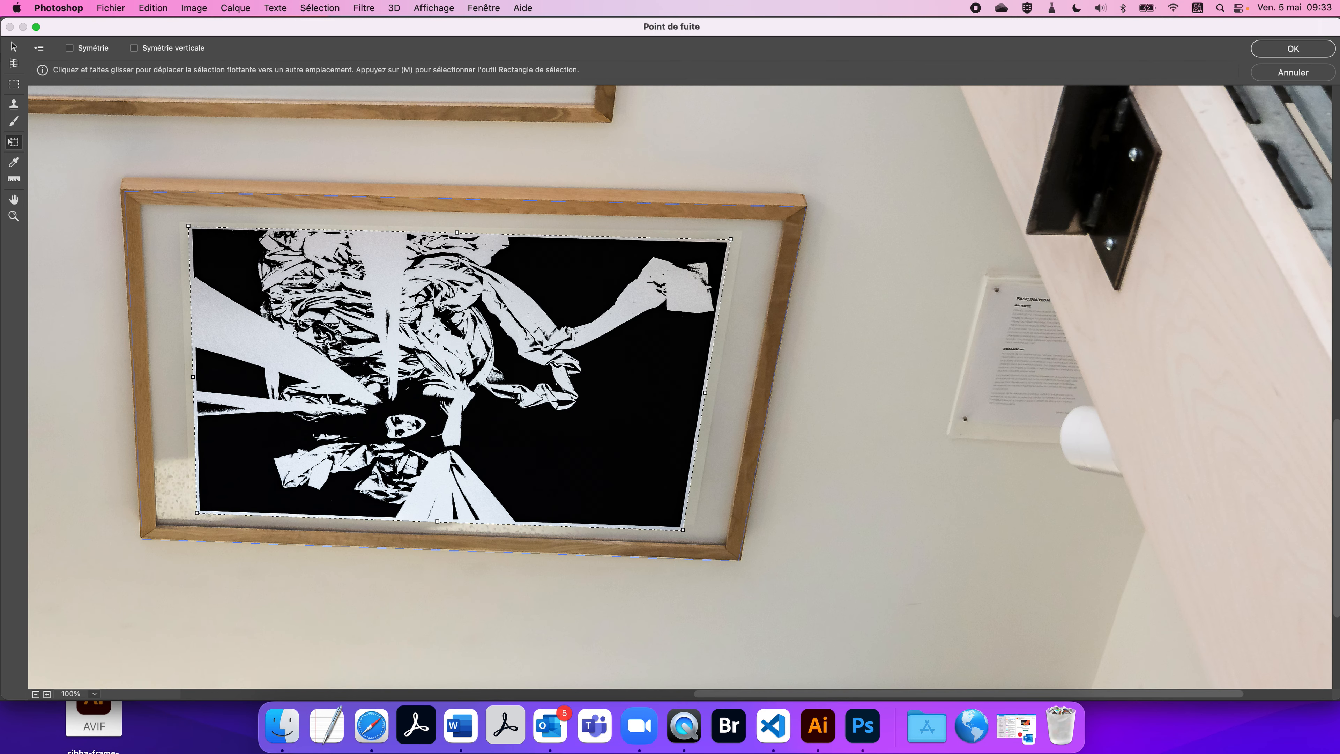
- Lower the opacity of the pasted artwork to 70 so the print beneath can serve as a guide
{"action": "left_click", "coordinate": [15, 84]}
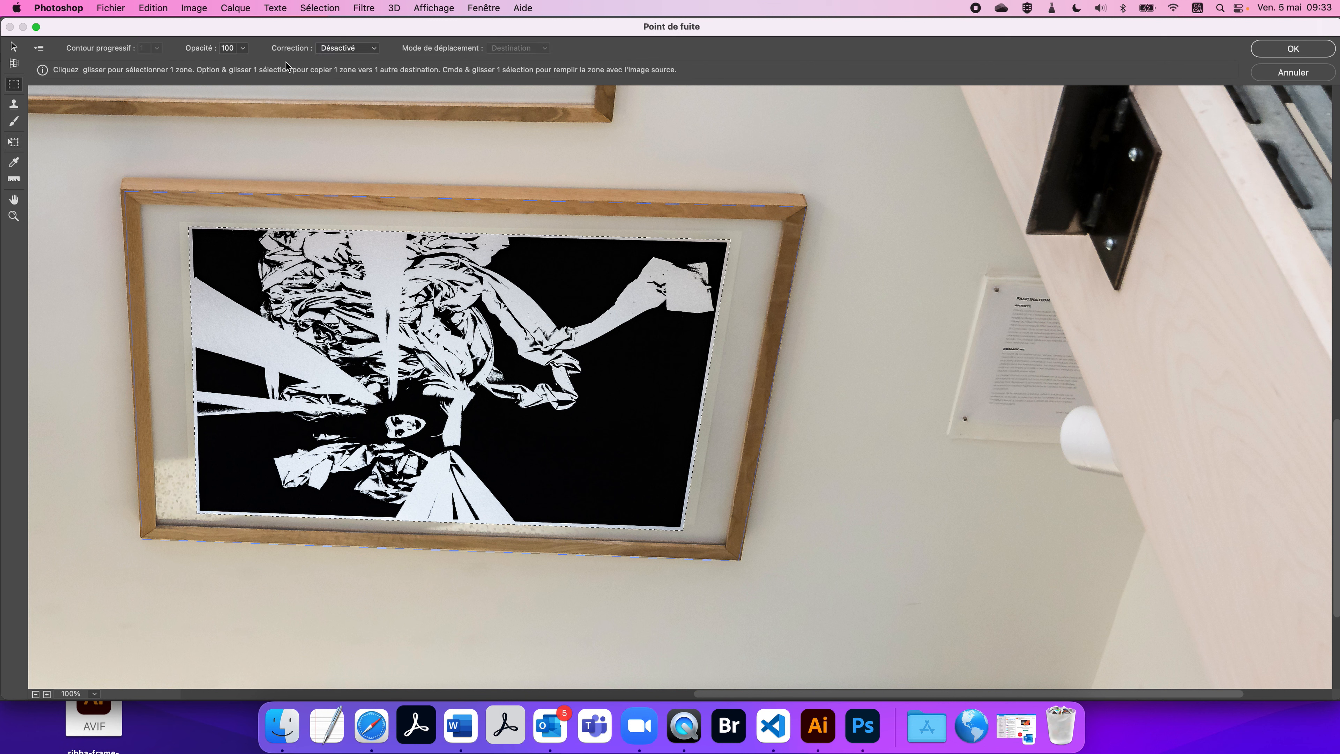
{"action": "left_click", "coordinate": [244, 49]}
{"action": "left_click_drag", "start_coordinate": [246, 63], "coordinate": [218, 64]}
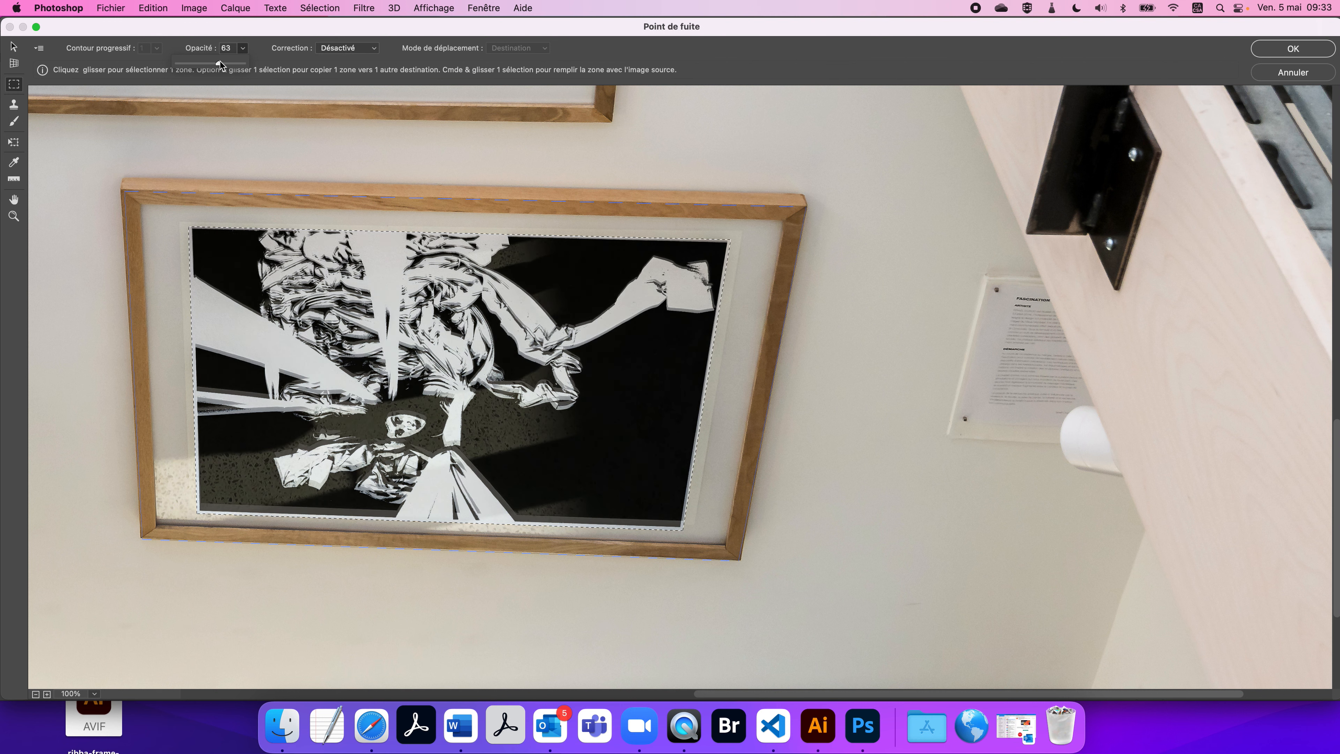
{"action": "left_click_drag", "start_coordinate": [223, 60], "coordinate": [223, 61]}
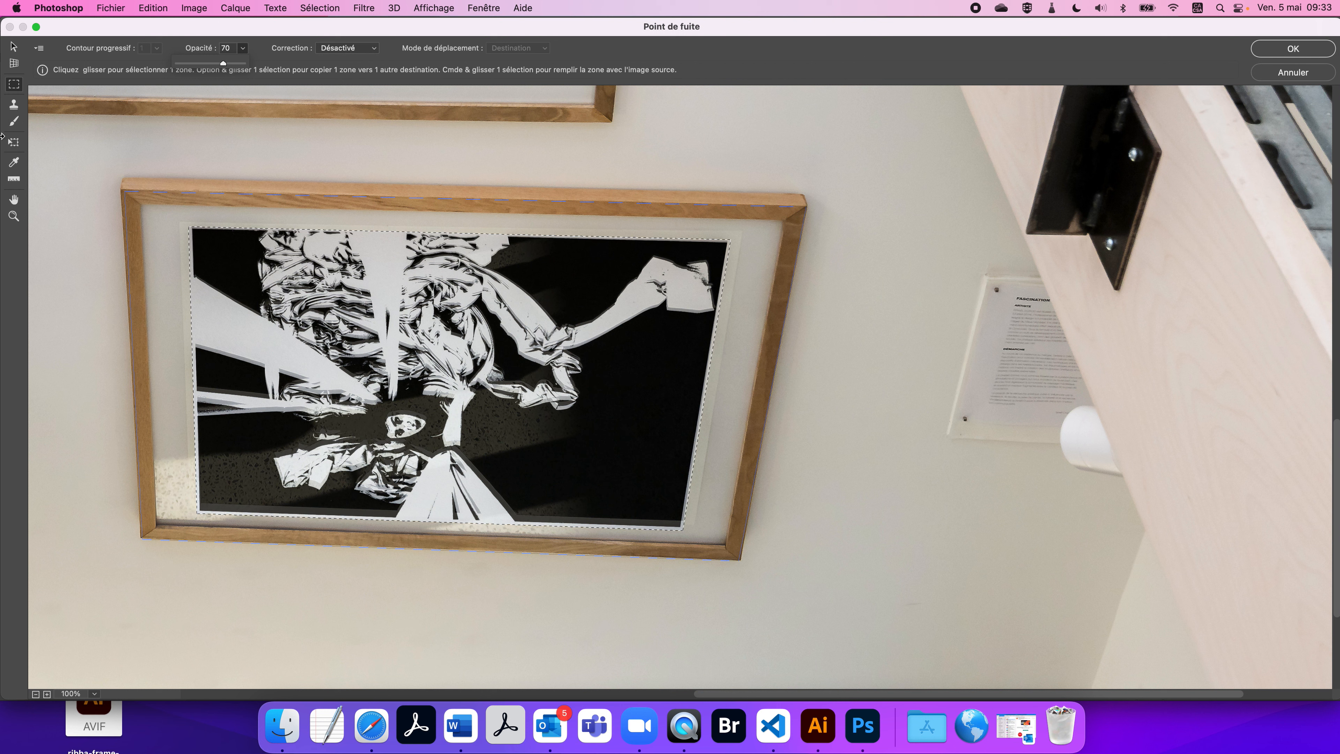
- Adjust the lower-left and upper-left corners of the pasted artwork to align it with the print beneath
{"action": "left_click", "coordinate": [13, 142]}
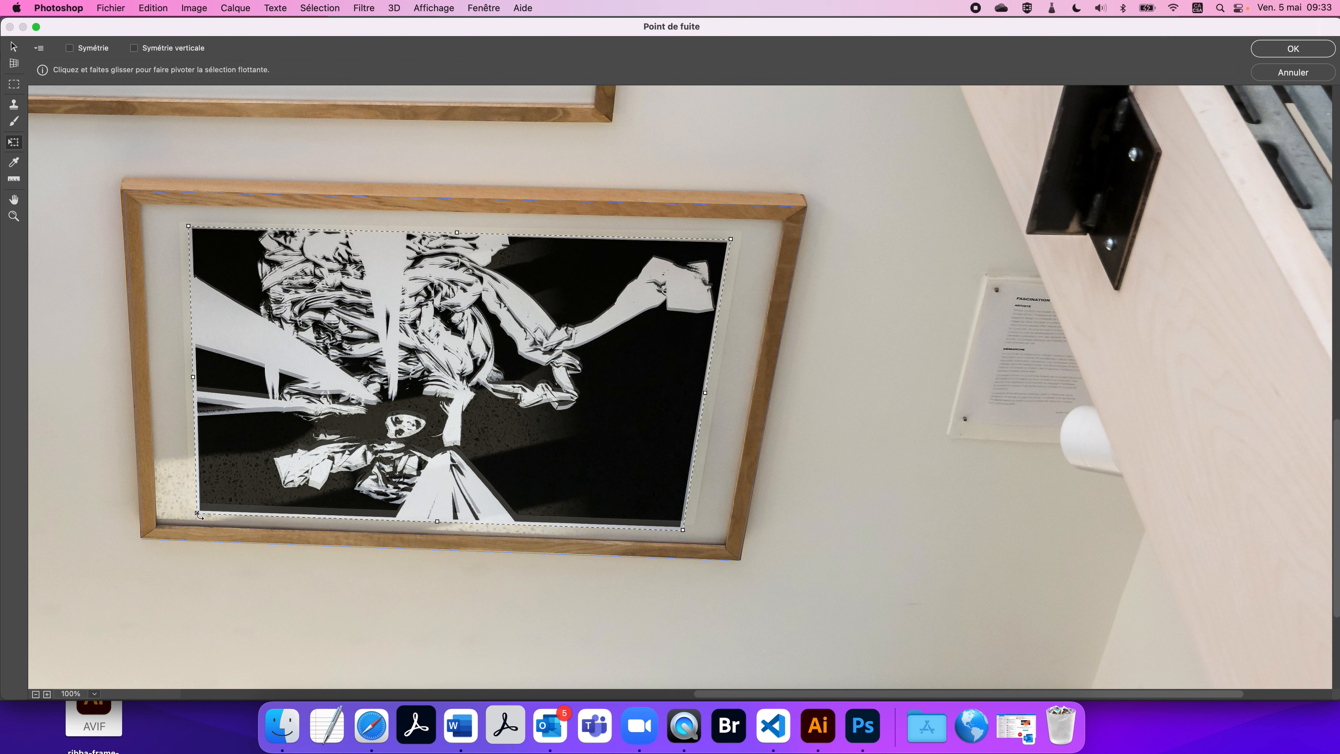
{"action": "left_click_drag", "start_coordinate": [199, 515], "coordinate": [198, 507]}
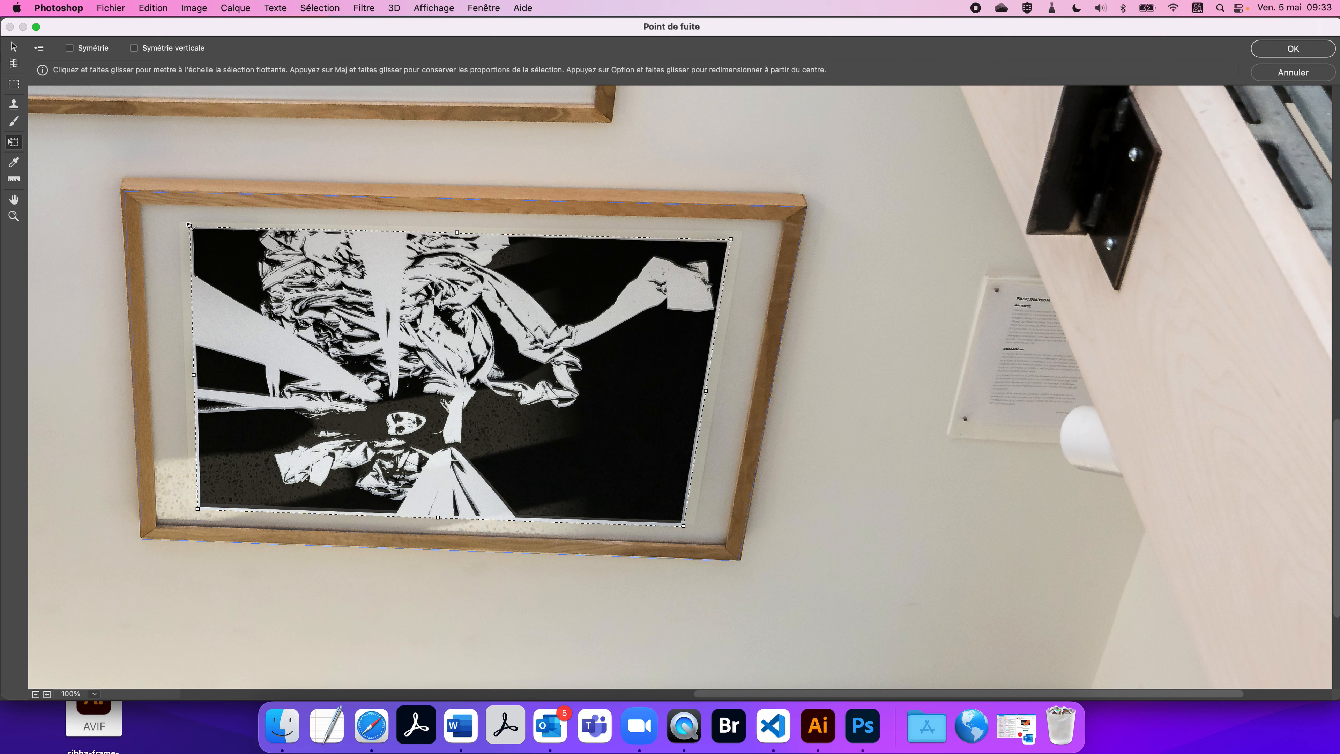
{"action": "left_click_drag", "start_coordinate": [190, 228], "coordinate": [190, 224]}
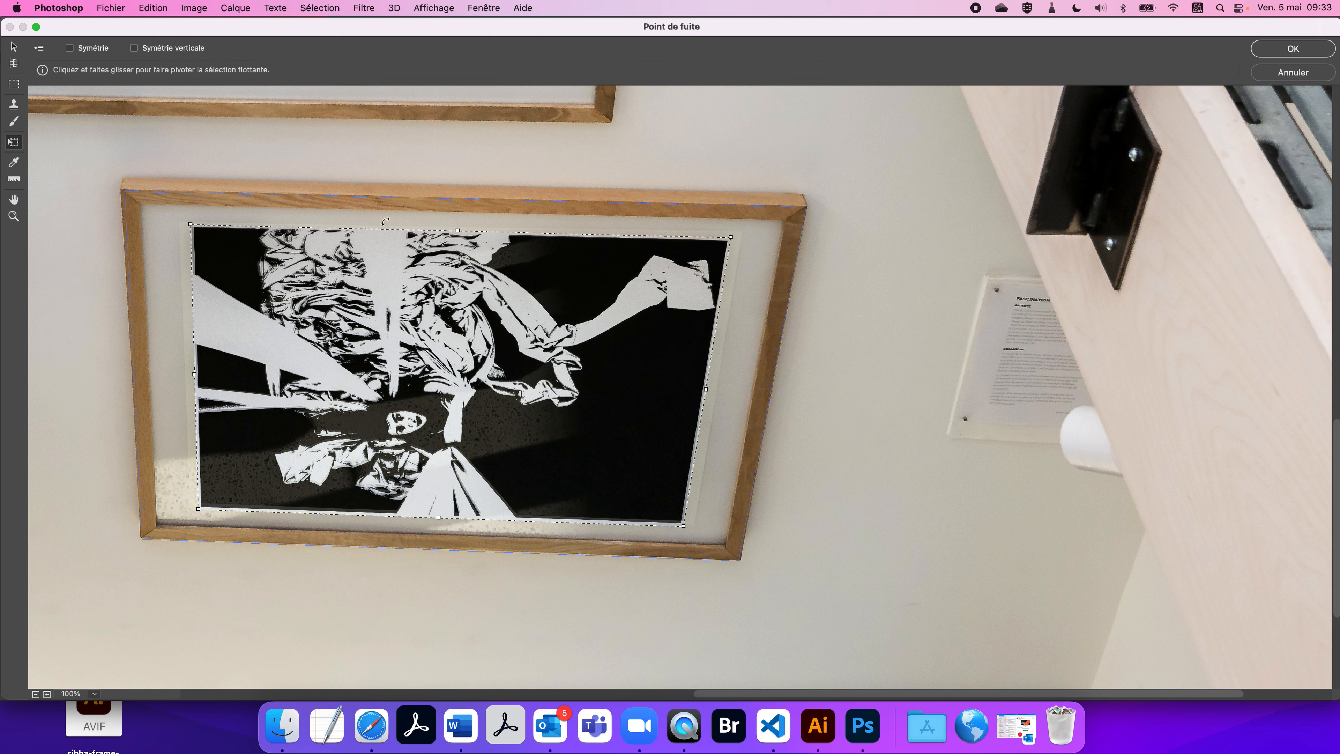
- Restore the opacity of the pasted artwork to 100
{"action": "left_click", "coordinate": [17, 86]}
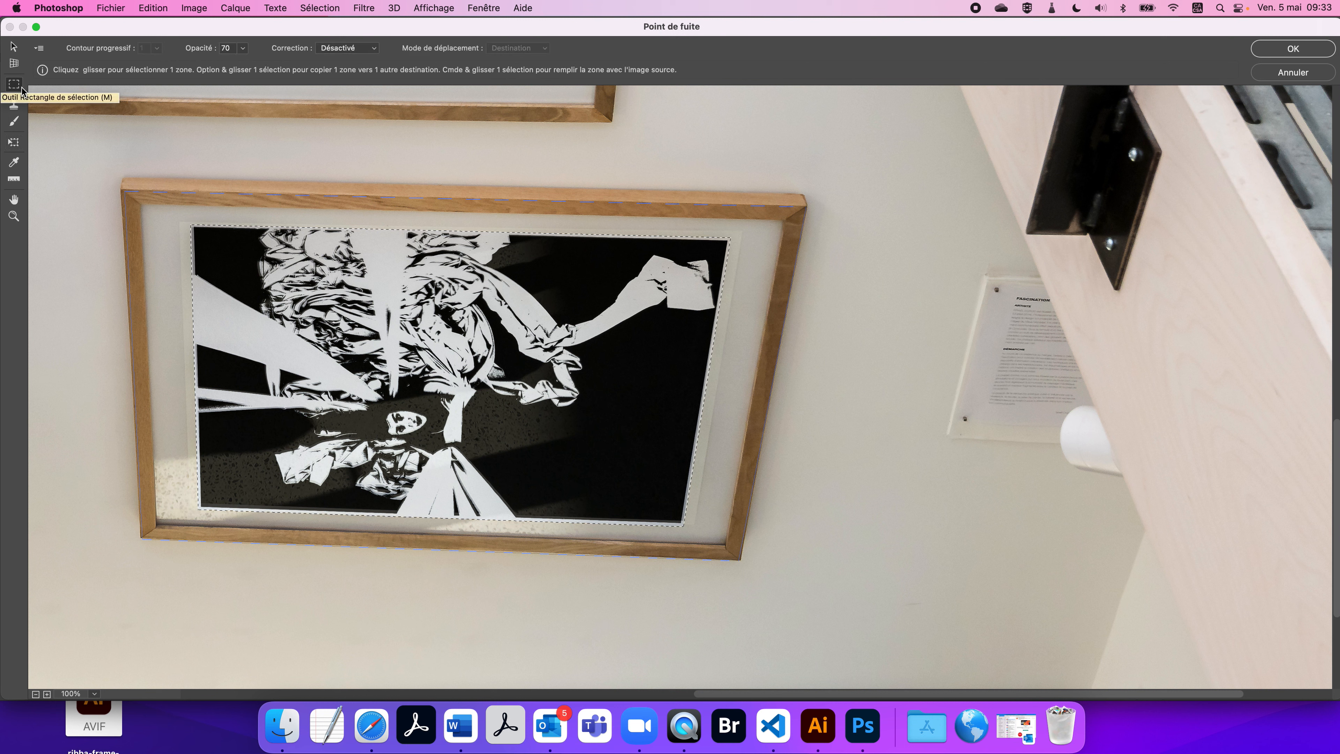
{"action": "left_click", "coordinate": [354, 51]}
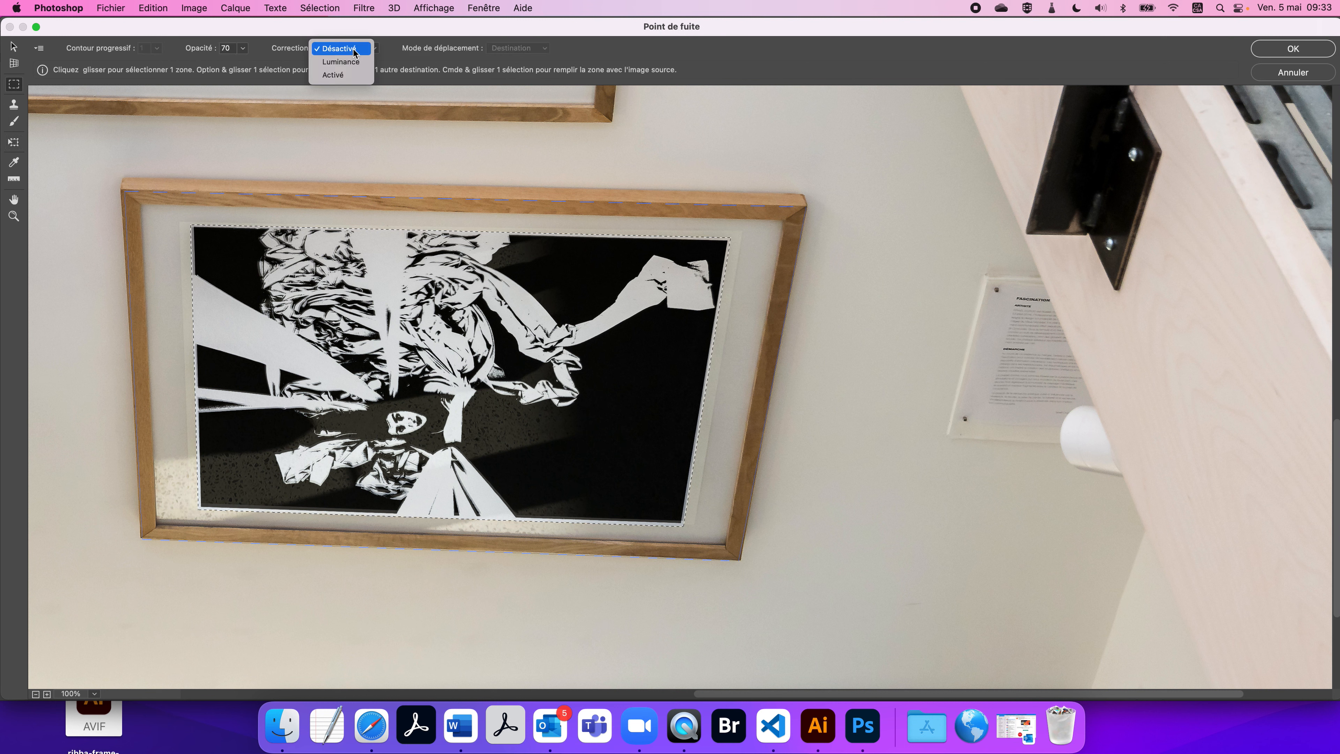
{"action": "left_click", "coordinate": [244, 48]}
{"action": "left_click", "coordinate": [242, 48]}
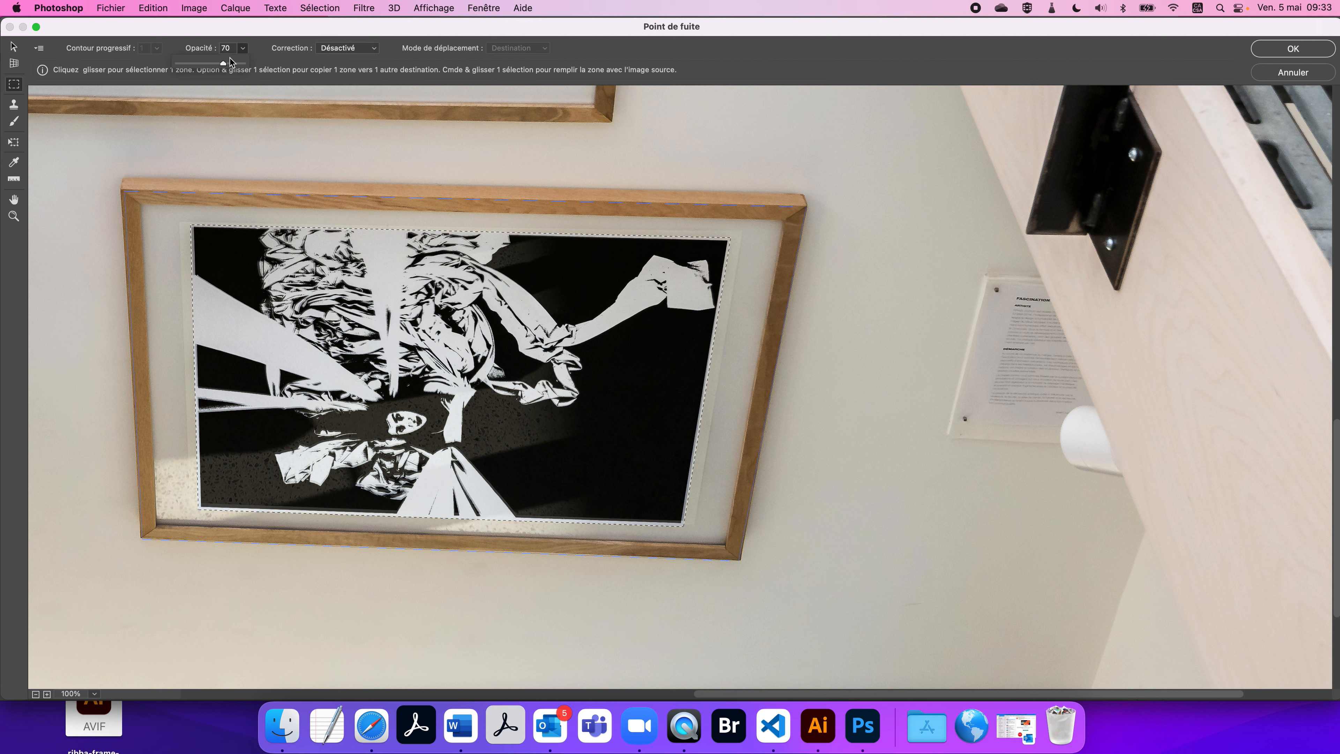
{"action": "left_click_drag", "start_coordinate": [226, 63], "coordinate": [259, 72]}
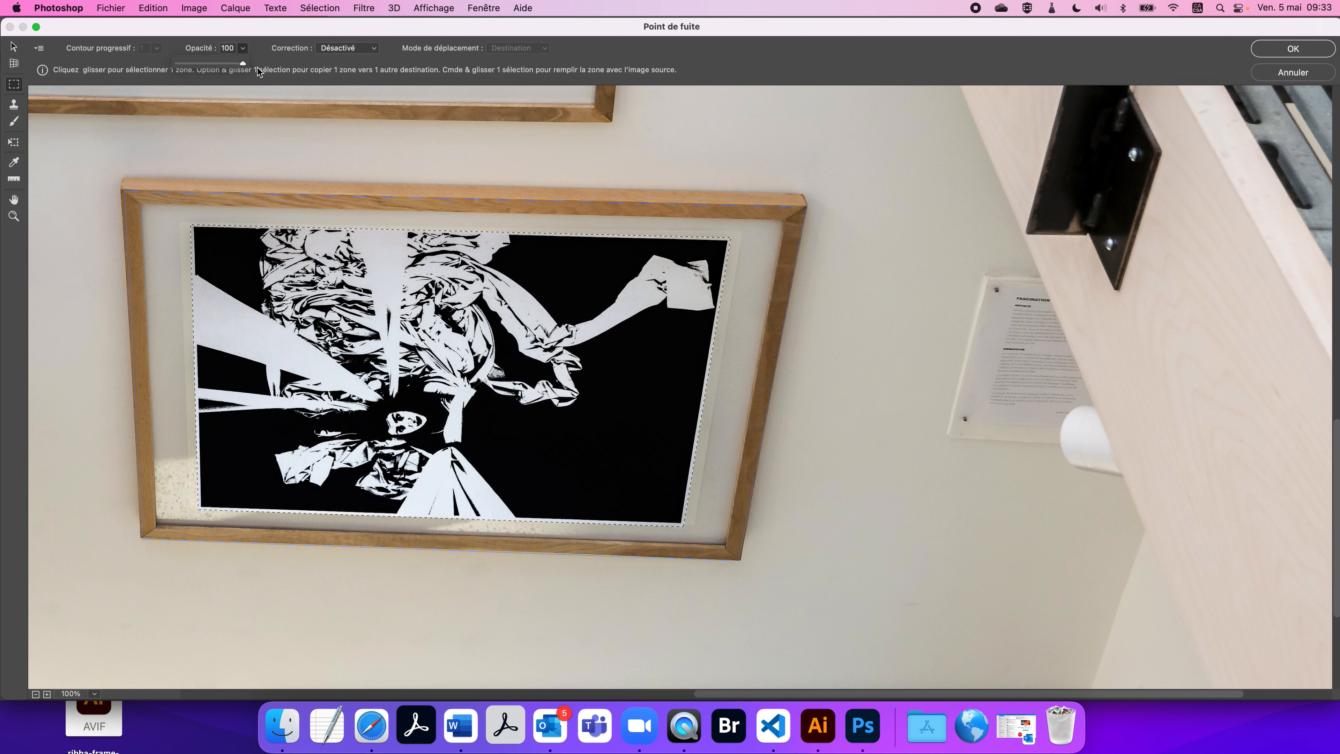
- Try the Luminance correction on the pasted artwork, set Correction to Activé, and apply the Vanishing Point filter
{"action": "left_click", "coordinate": [360, 51]}
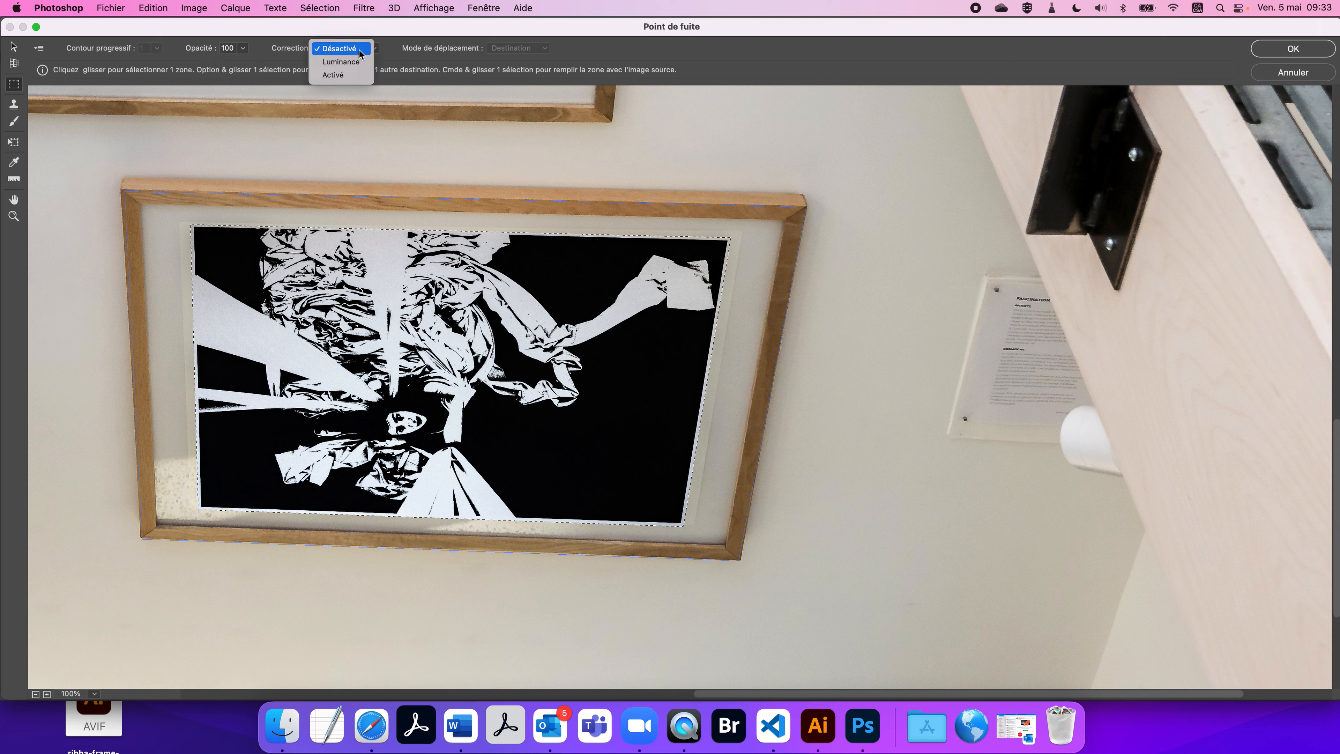
{"action": "left_click", "coordinate": [356, 63]}
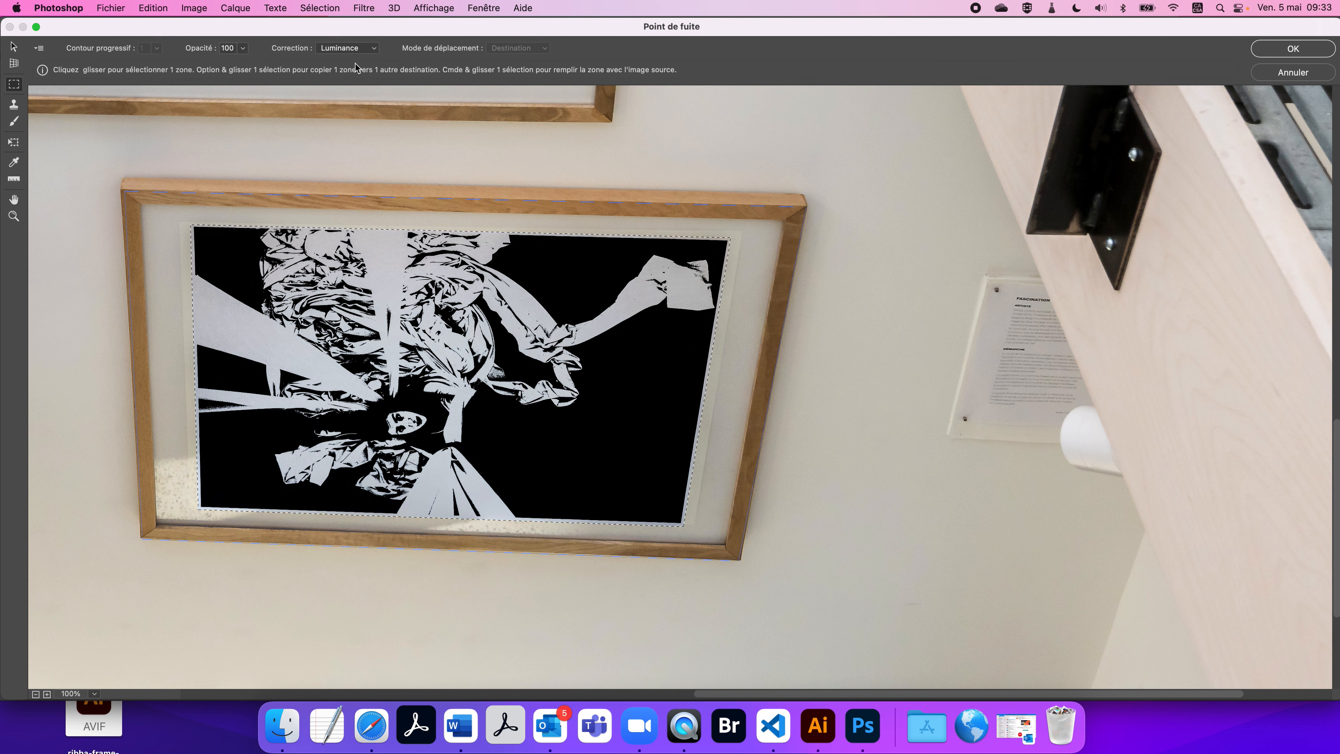
{"action": "left_click", "coordinate": [360, 47]}
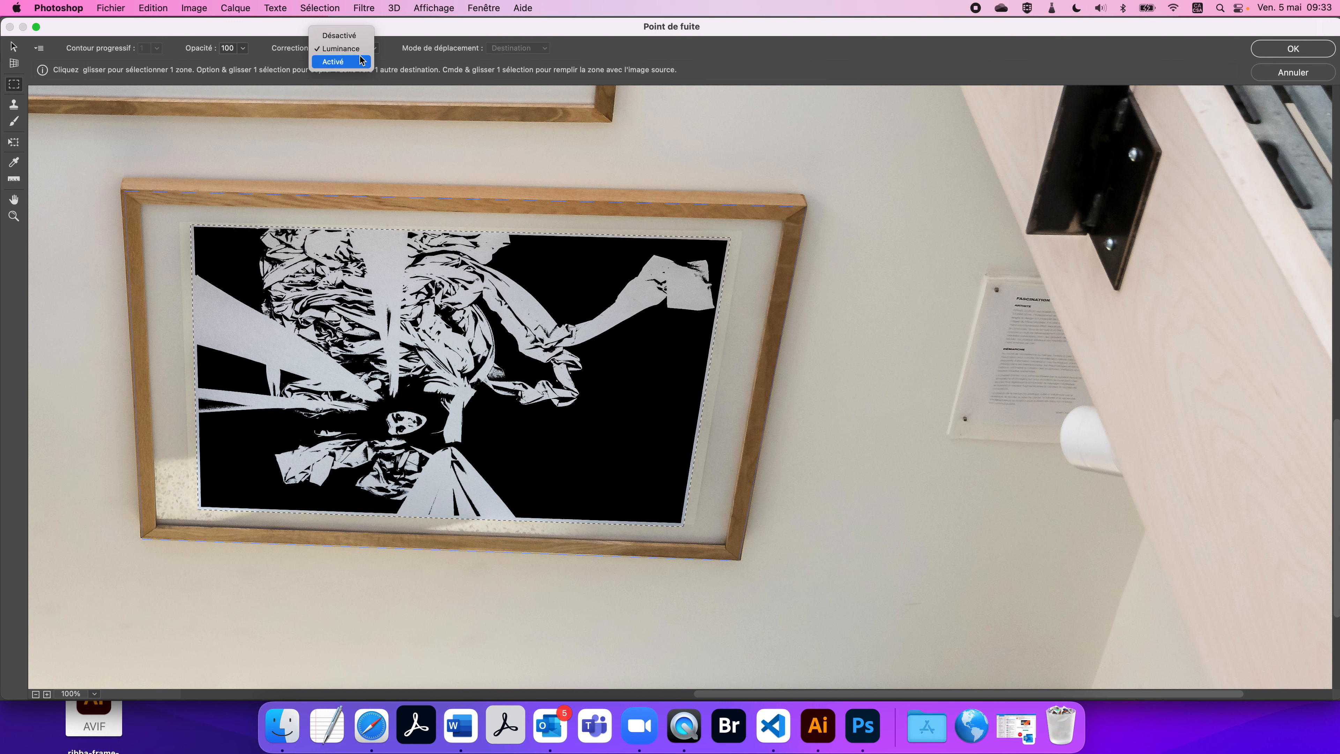
{"action": "left_click", "coordinate": [360, 61]}
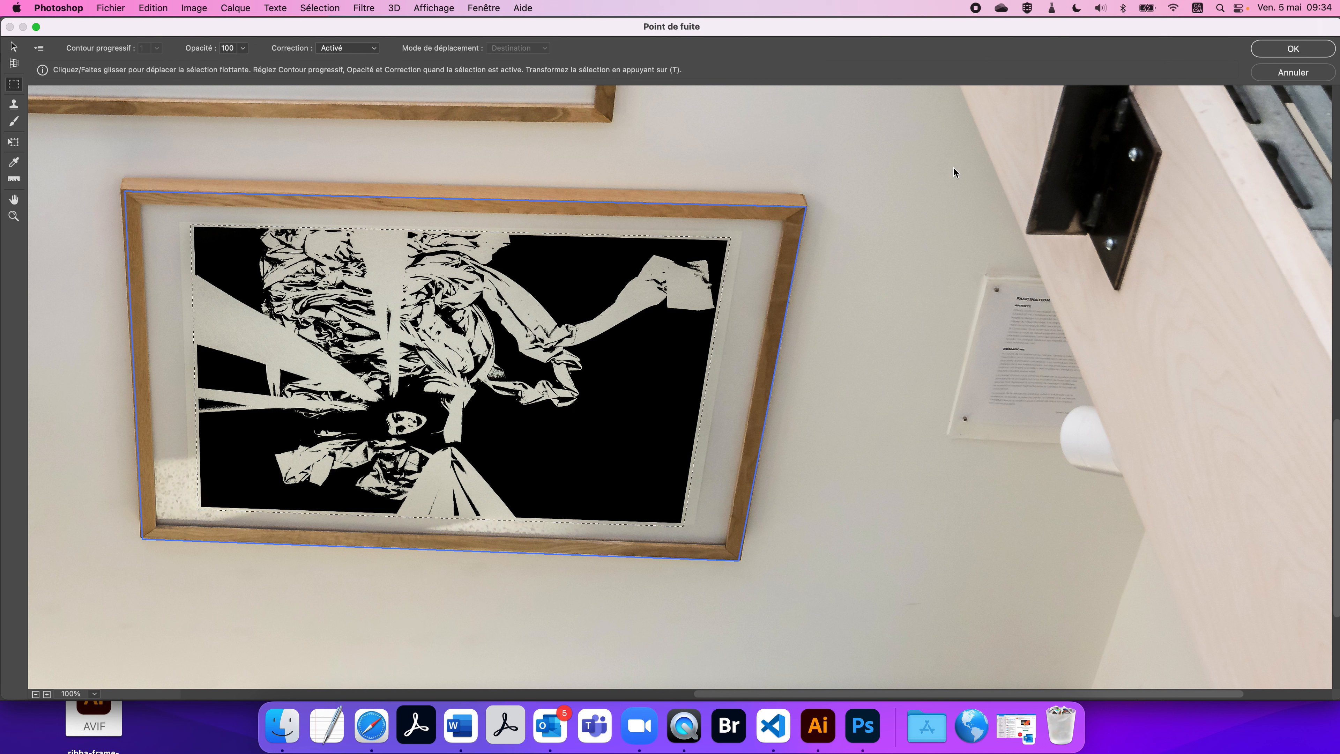
{"action": "left_click", "coordinate": [1270, 54]}
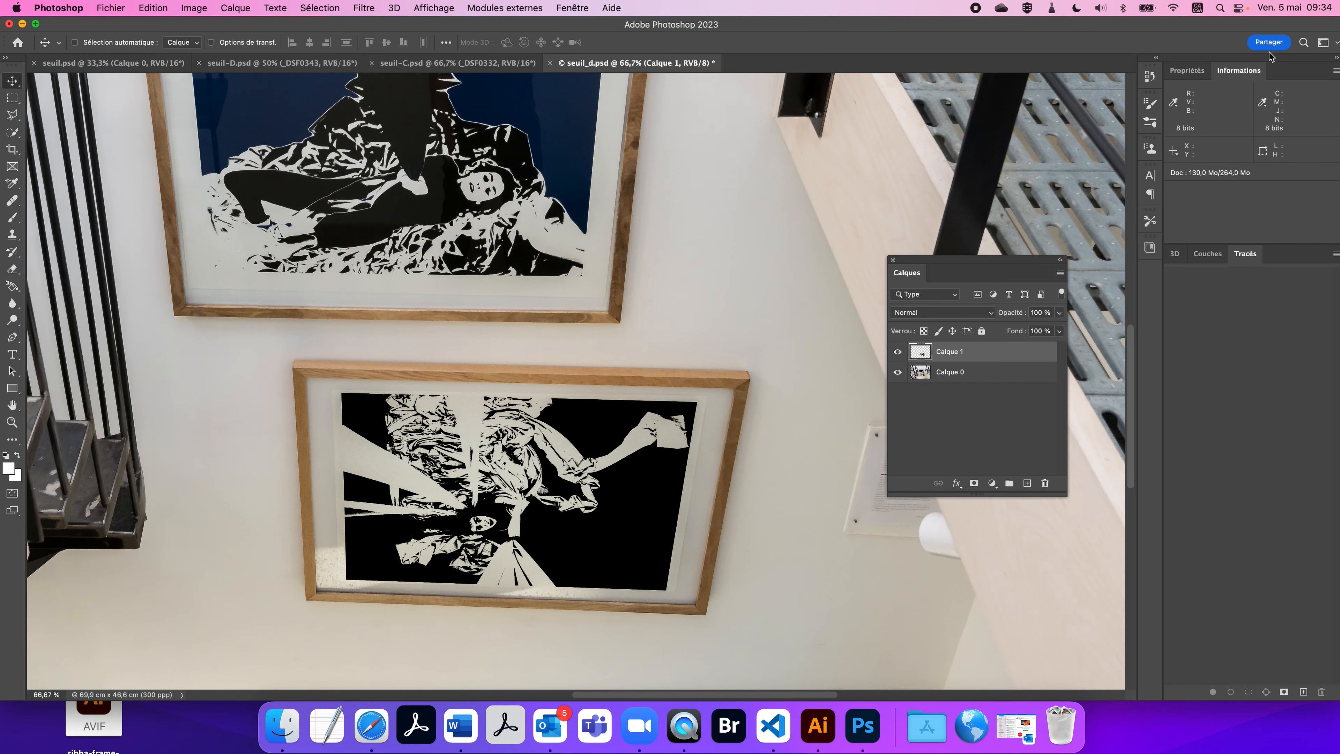
- Hide and show the Calque 1 layer repeatedly to compare the inserted artwork with the original print
{"action": "left_click", "coordinate": [896, 357]}
{"action": "left_click", "coordinate": [897, 357]}
{"action": "left_click", "coordinate": [897, 357]}
{"action": "left_click", "coordinate": [897, 357]}
{"action": "left_click", "coordinate": [897, 357]}
{"action": "left_click", "coordinate": [896, 356]}
{"action": "left_click", "coordinate": [896, 357]}
- Set the opacity of Calque 1 to 85% and compare the photo with and without the layer
{"action": "left_click", "coordinate": [1058, 313]}
{"action": "left_click_drag", "start_coordinate": [1058, 328], "coordinate": [1048, 329]}
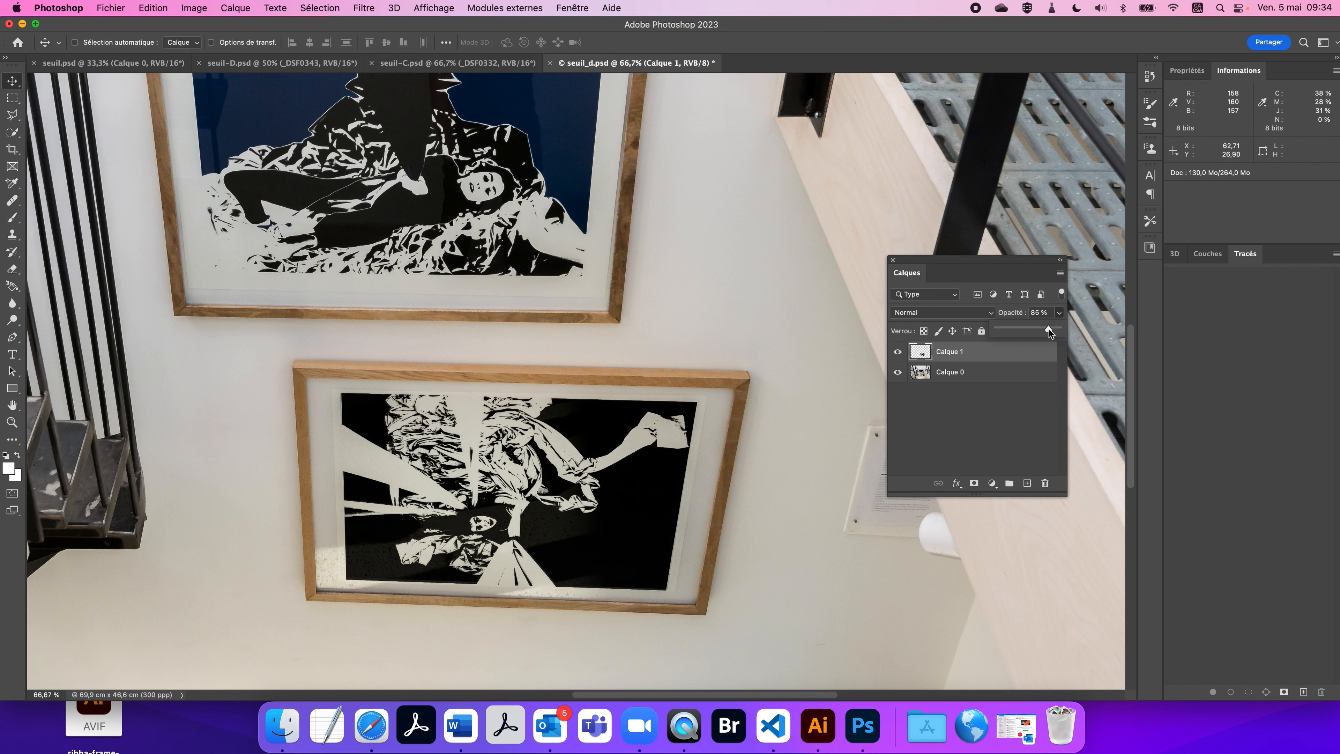
{"action": "left_click", "coordinate": [903, 353]}
{"action": "left_click", "coordinate": [904, 353]}
{"action": "left_click", "coordinate": [903, 353]}
{"action": "left_click", "coordinate": [903, 353]}
{"action": "left_click", "coordinate": [583, 362], "text": "alt+super"}
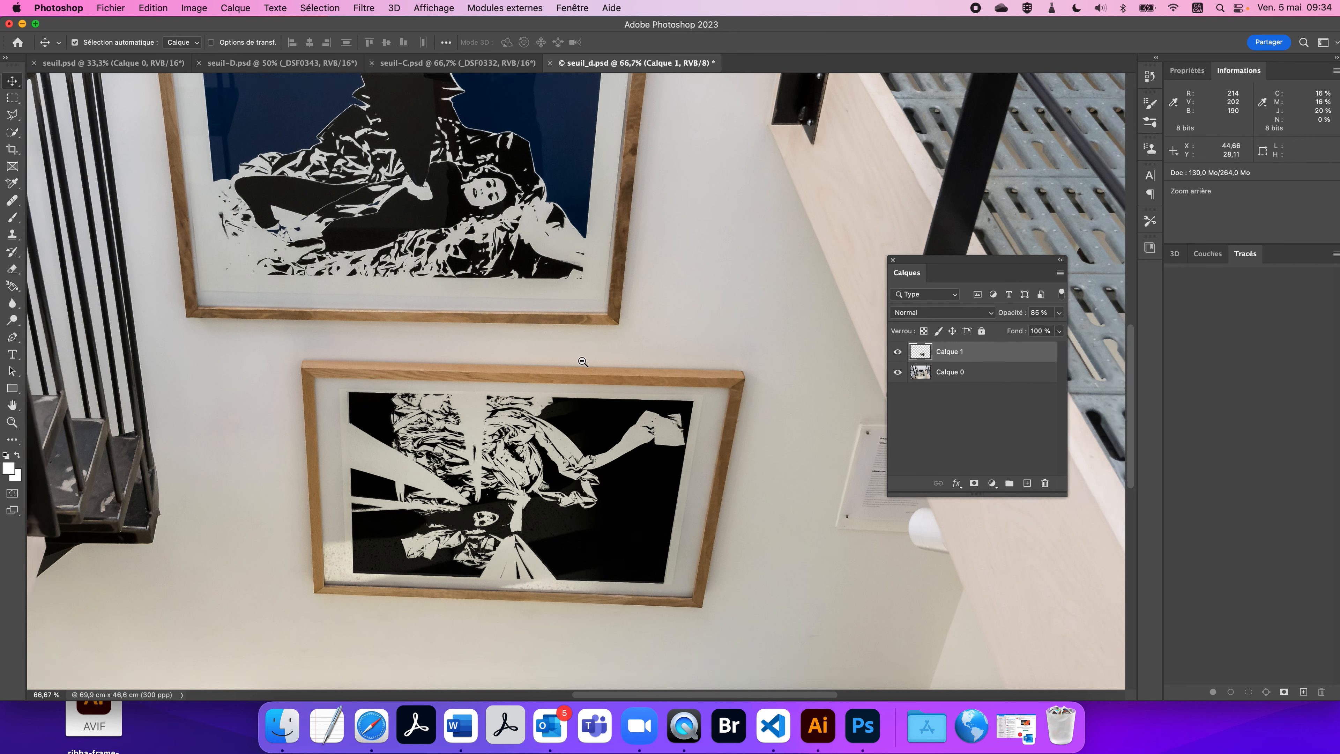
{"action": "left_click", "coordinate": [583, 362], "text": "alt+super"}
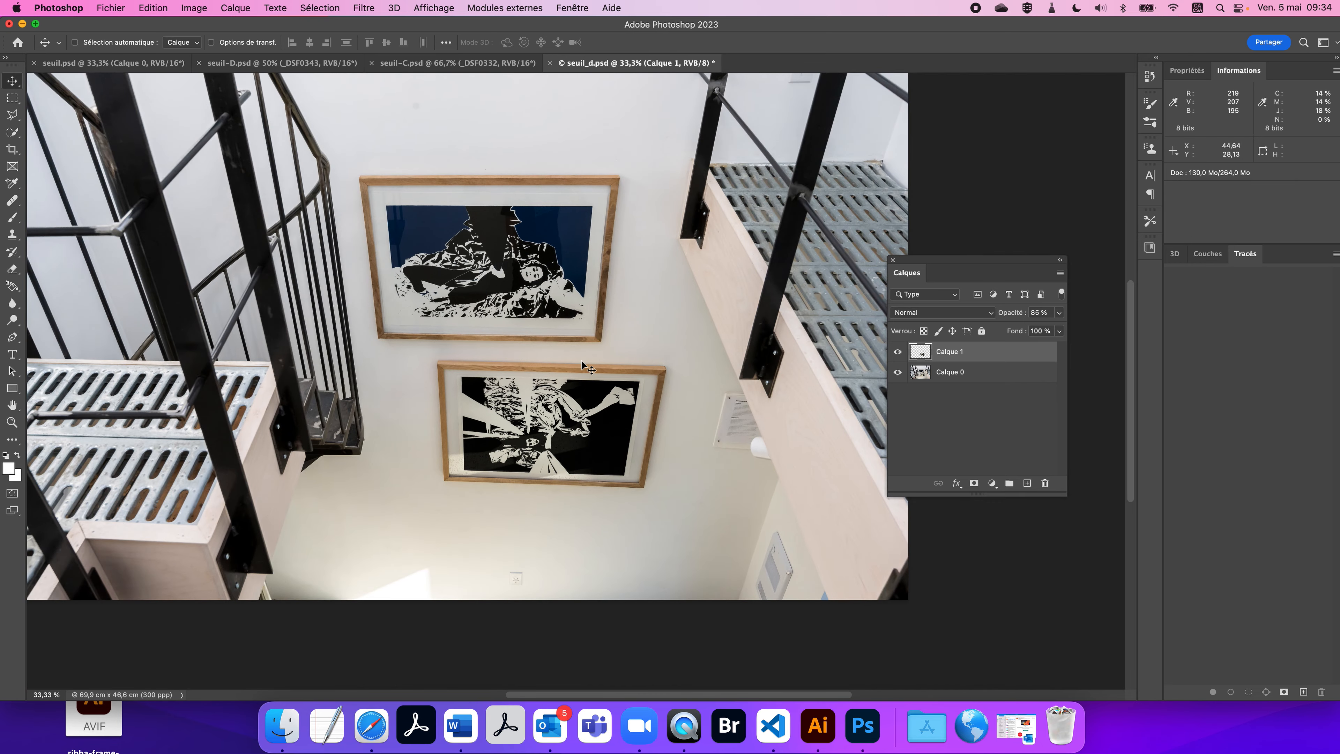